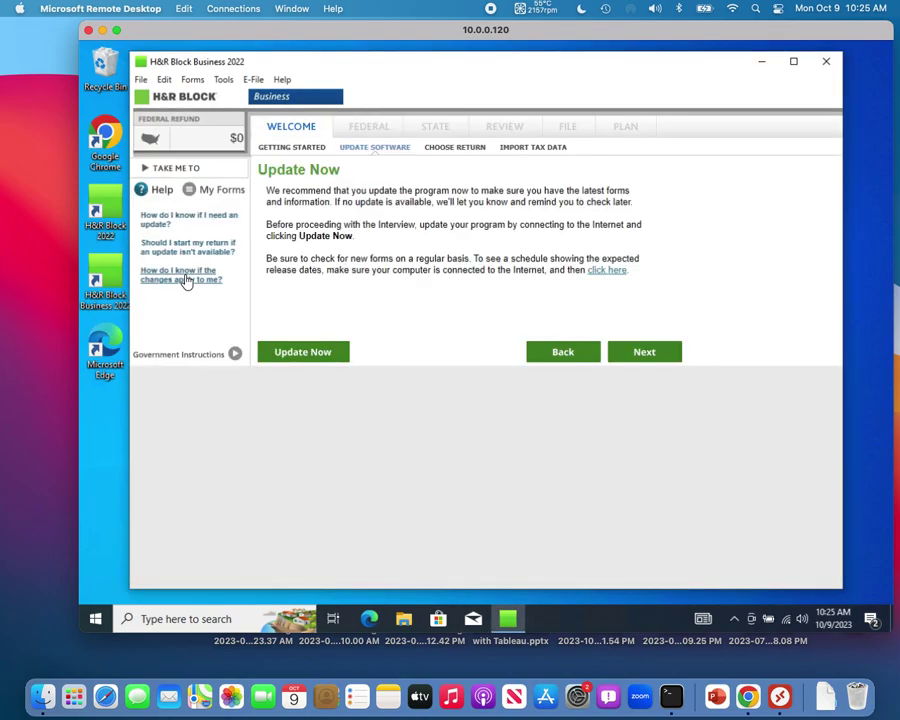
# Open the existing business 1 partnership return (Form 1065) from the saved returns list
pyautogui.click(638, 356)
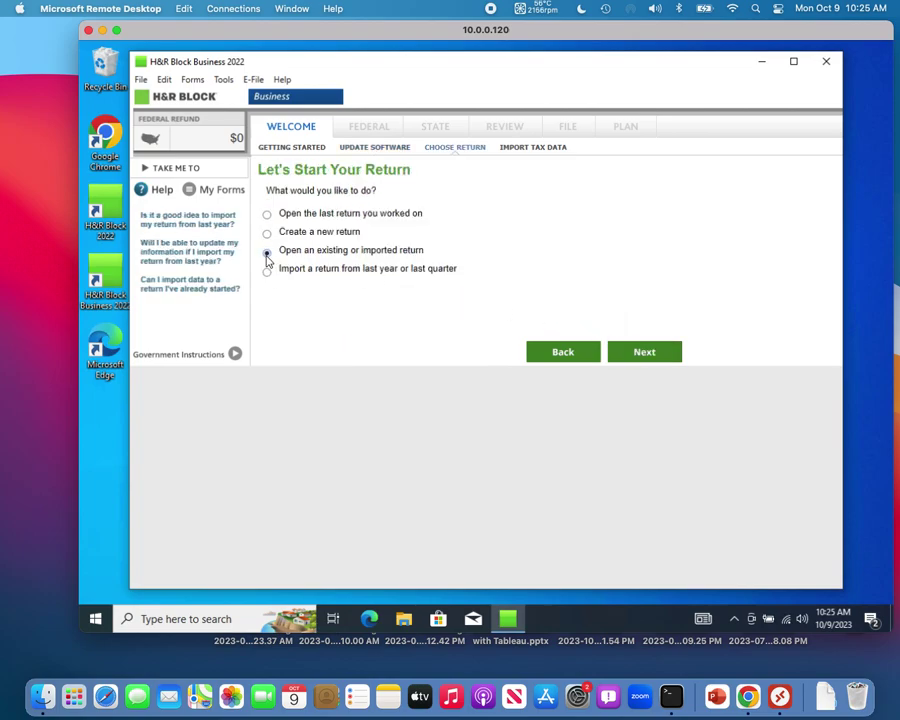
pyautogui.click(627, 357)
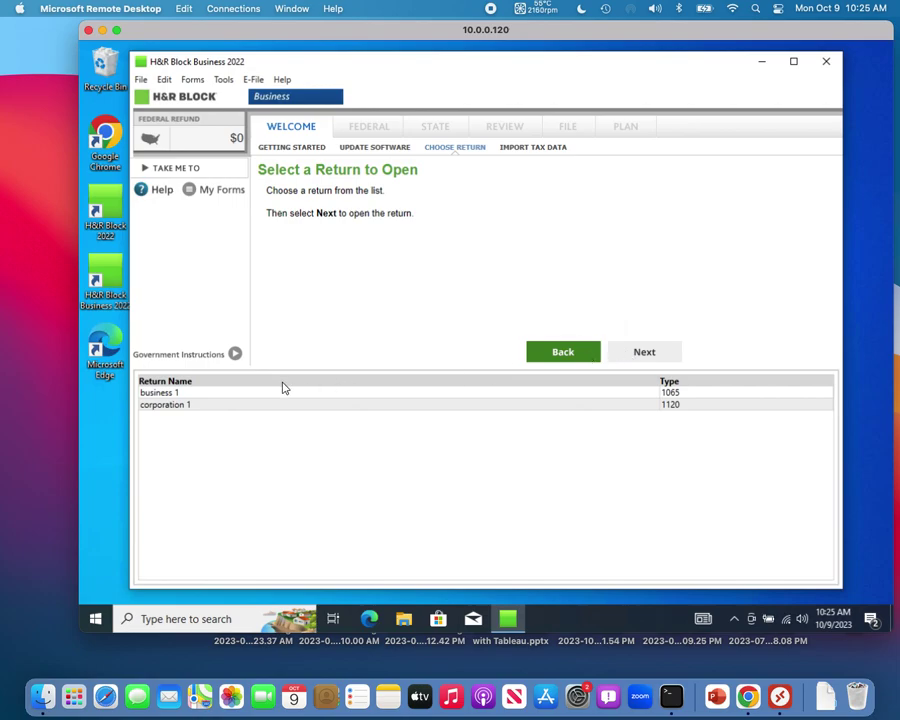
pyautogui.click(199, 395)
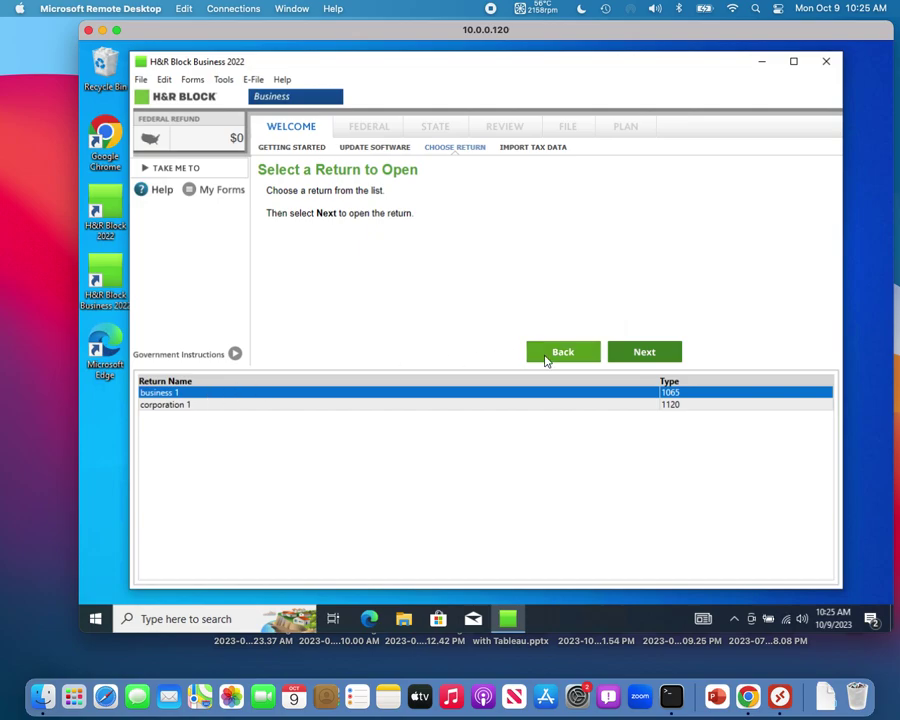
pyautogui.click(636, 356)
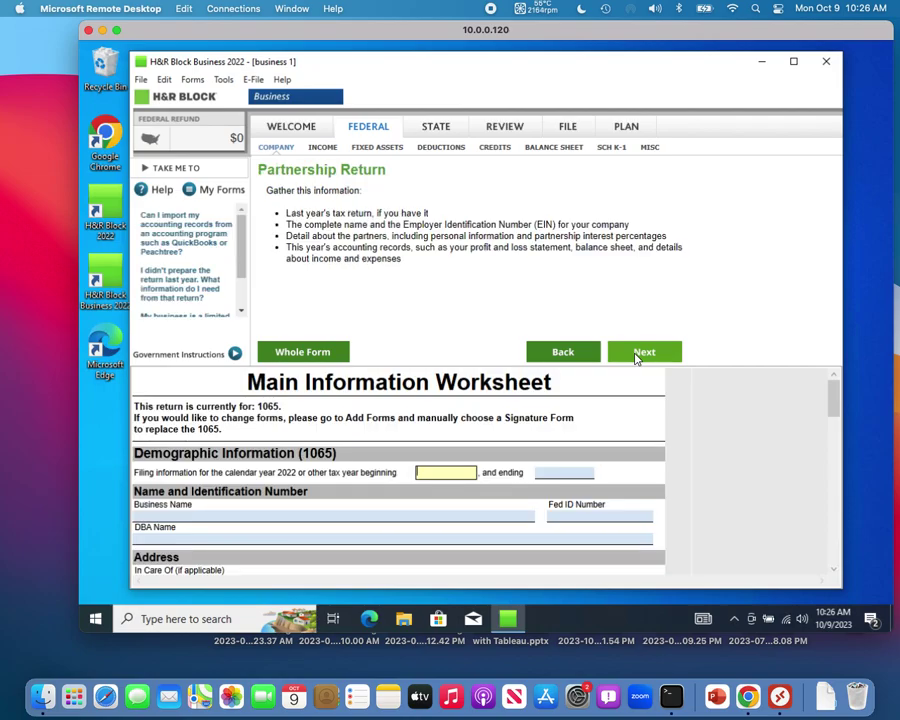
# Back up the business 1 return to the Desktop as 'business 1.atx22Export'
pyautogui.click(141, 80)
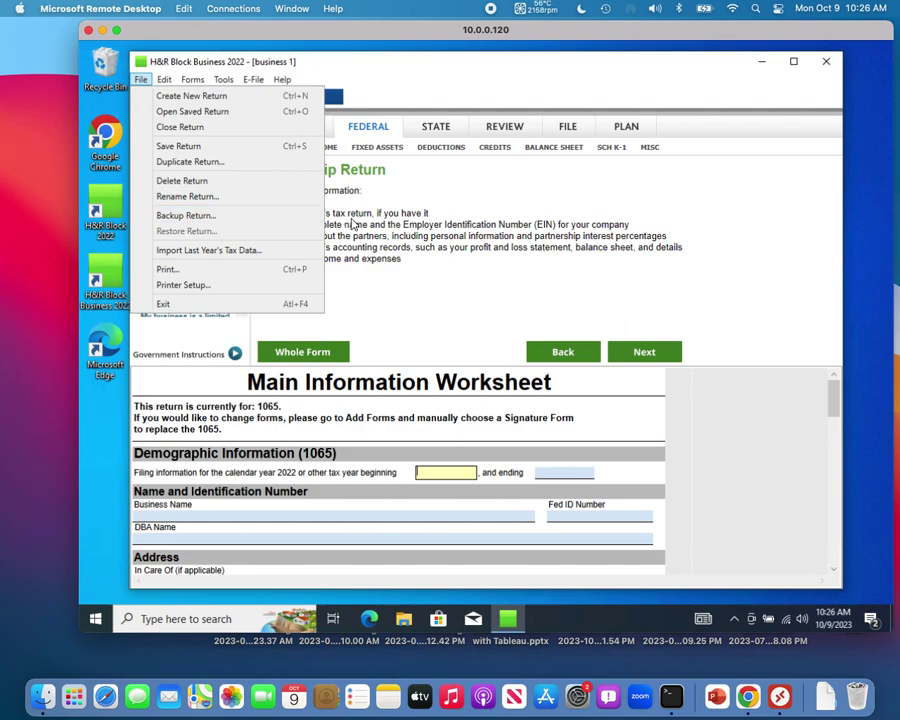
pyautogui.click(240, 216)
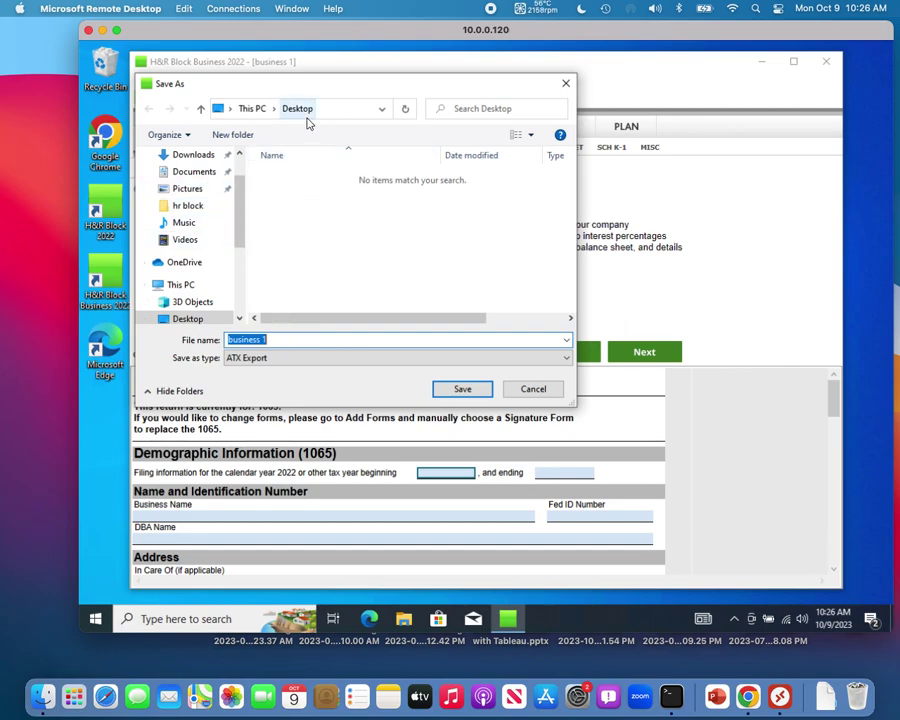
pyautogui.click(463, 389)
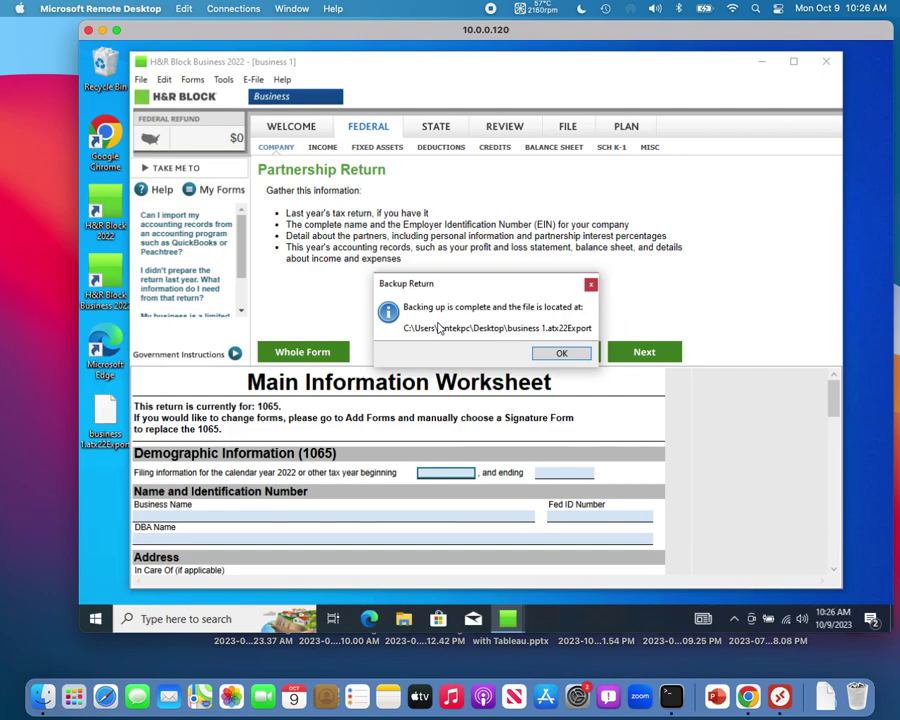
pyautogui.click(563, 354)
pyautogui.click(143, 80)
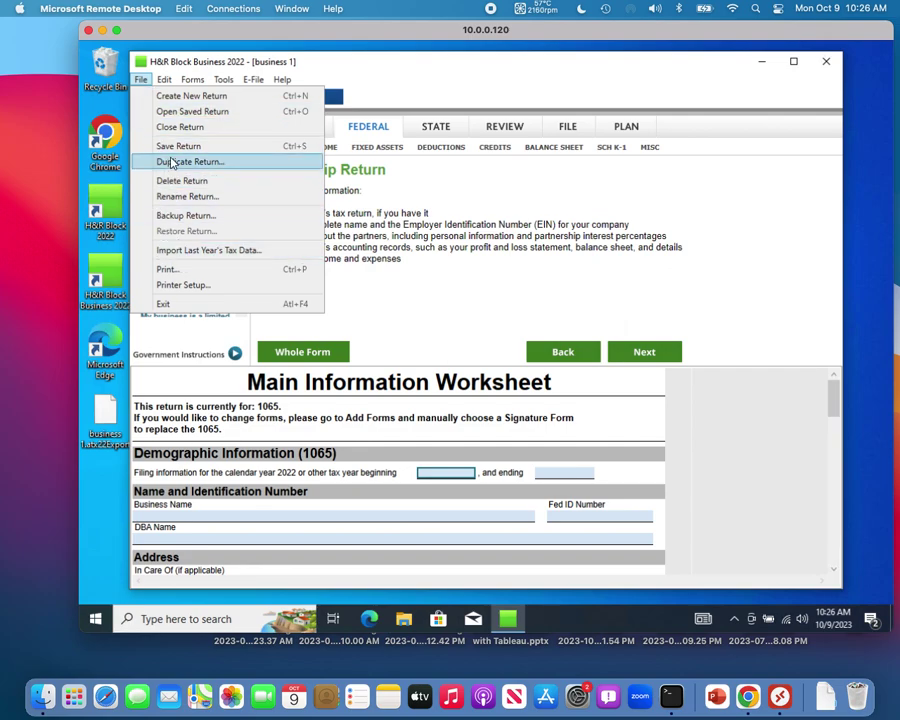
# Close business 1 and open the existing corporation 1 return (Form 1120)
pyautogui.click(179, 130)
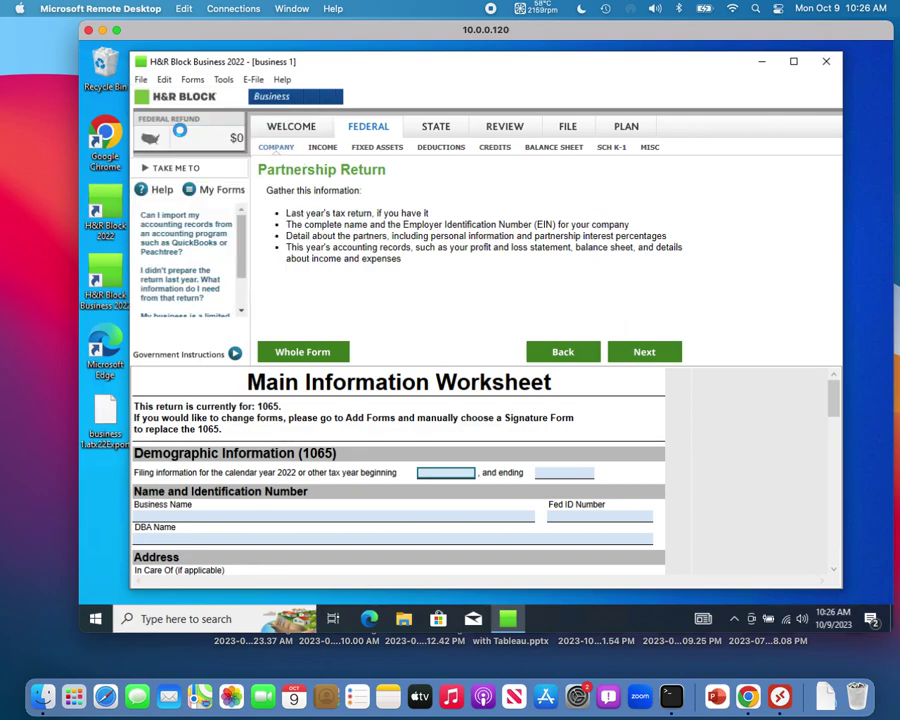
pyautogui.click(268, 252)
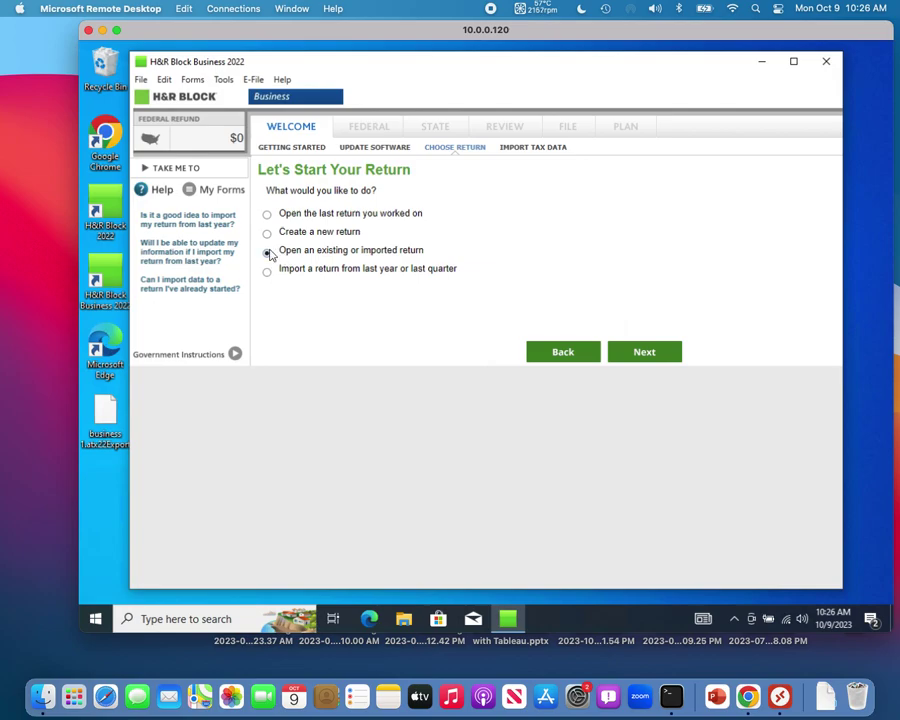
pyautogui.click(636, 356)
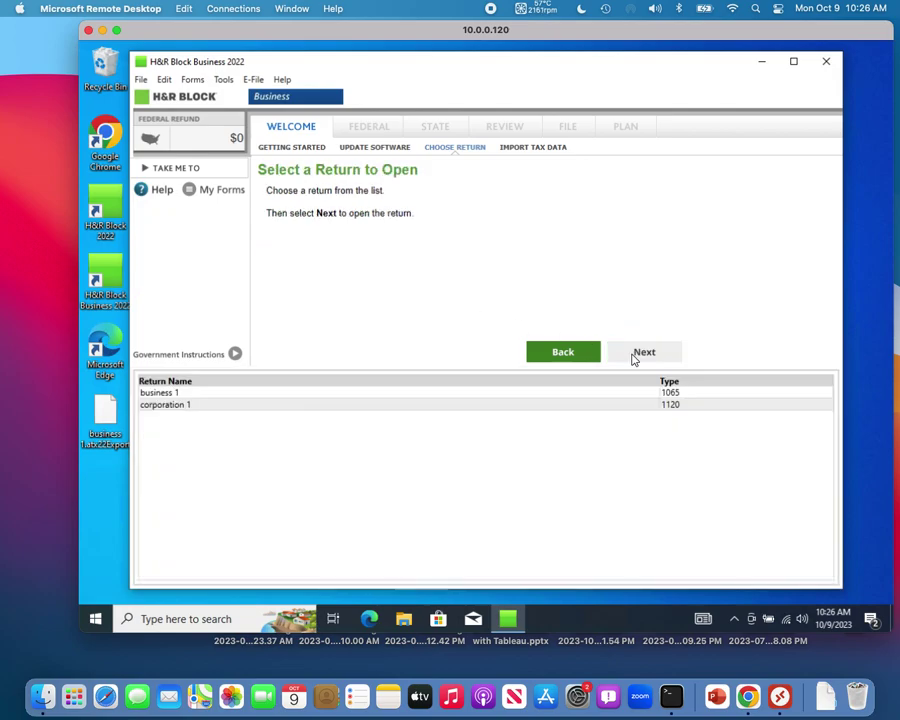
pyautogui.click(216, 408)
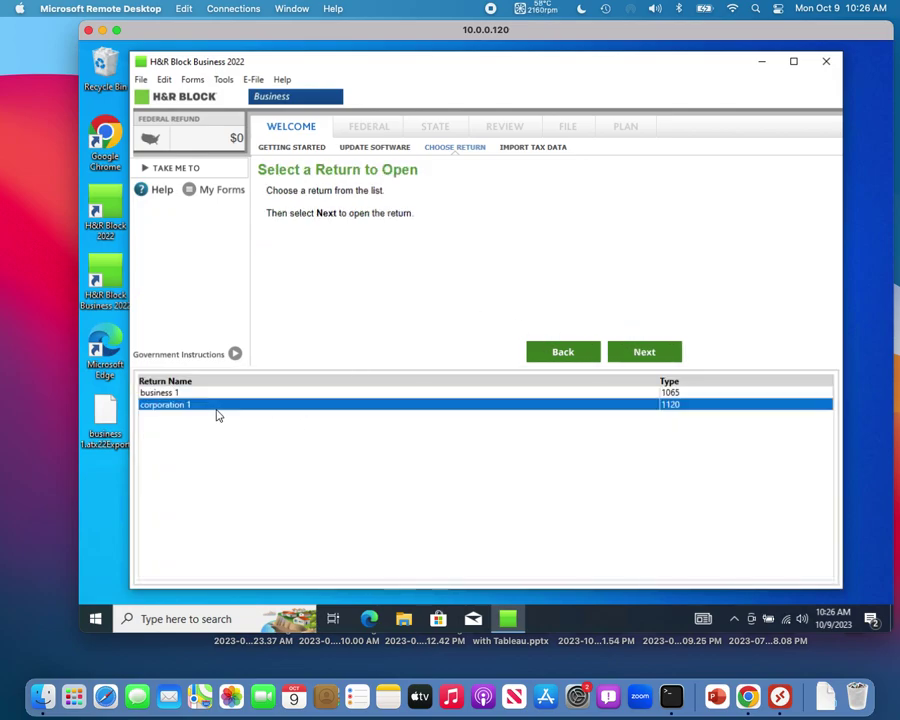
pyautogui.click(645, 352)
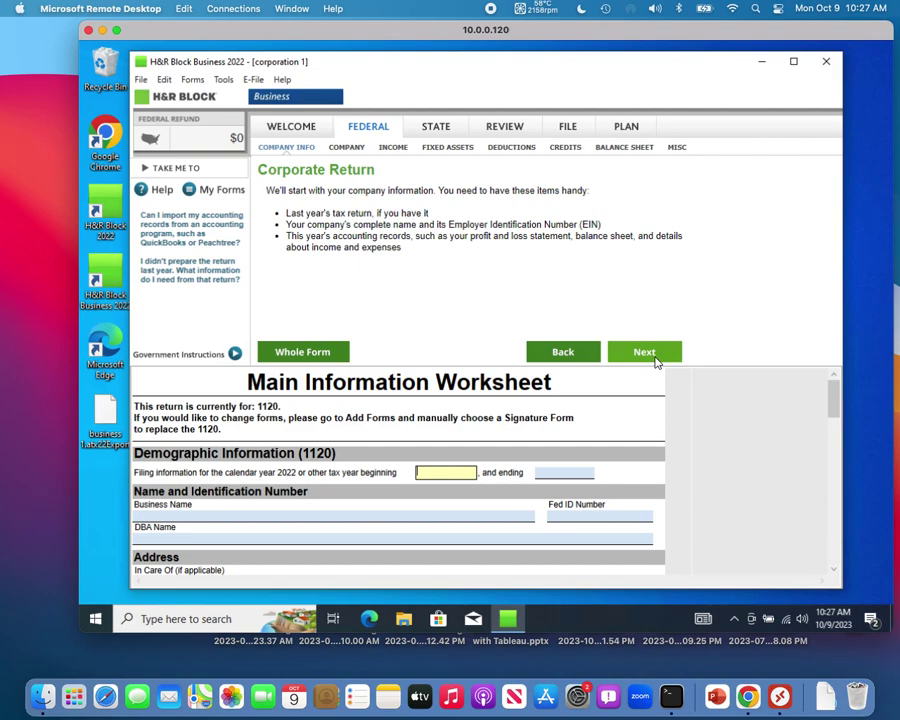
# Save a backup of corporation 1 to the Desktop as 'corporation 1.atx22Export'
pyautogui.click(142, 79)
pyautogui.click(186, 215)
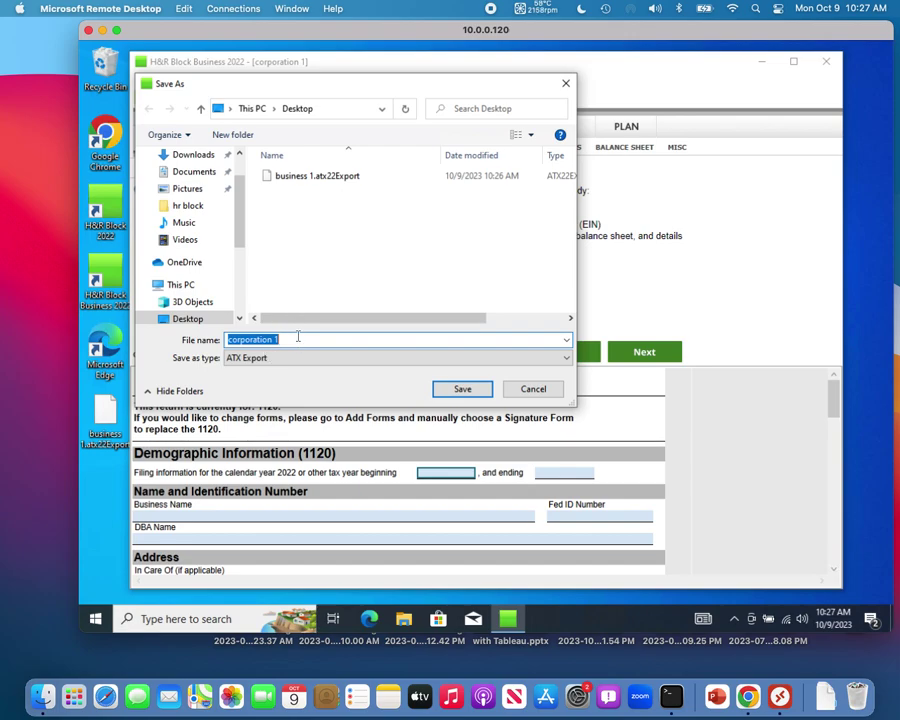
pyautogui.click(467, 393)
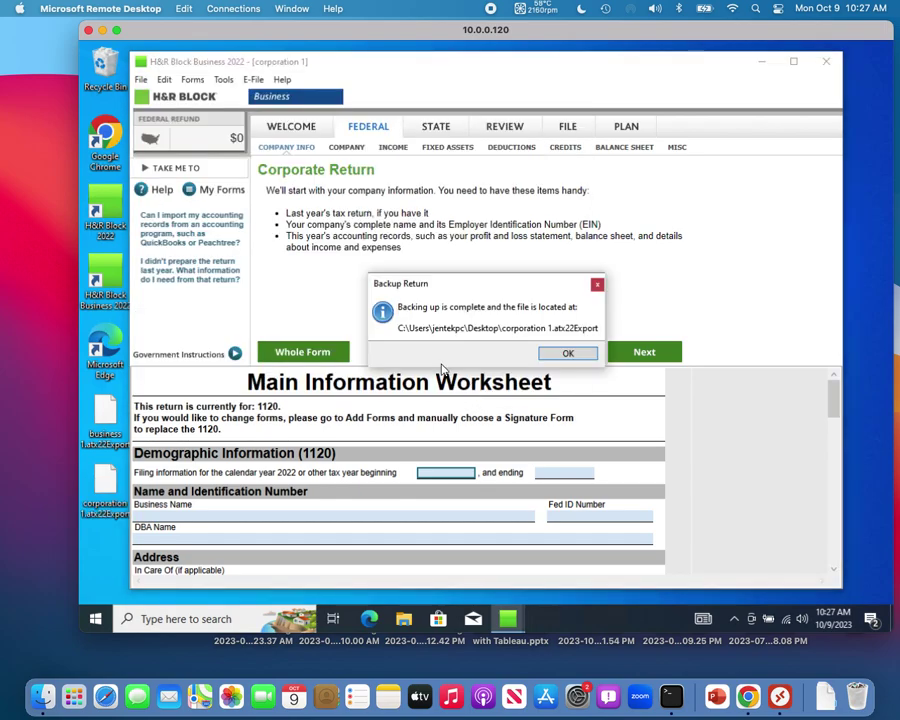
pyautogui.click(567, 358)
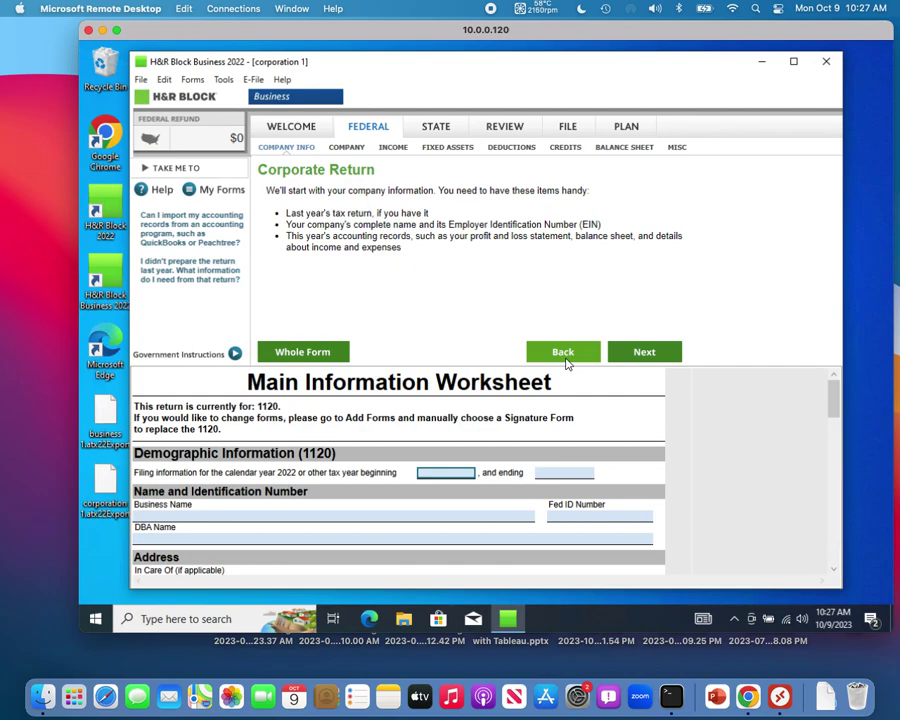
# Exit H&R Block Business 2022 from the File menu
pyautogui.click(142, 80)
pyautogui.click(183, 306)
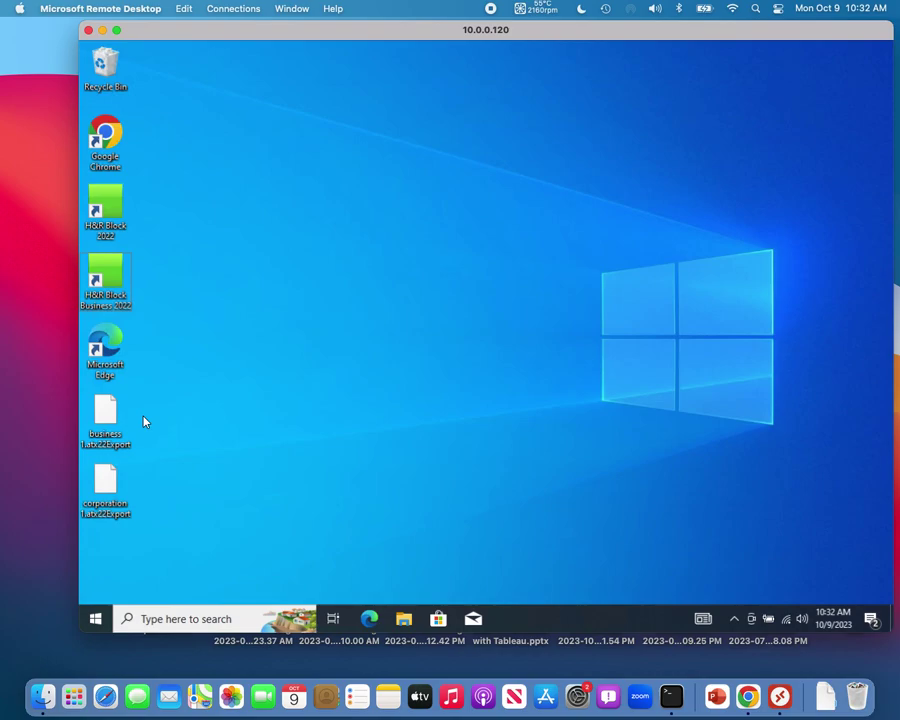
# Relaunch H&R Block Business 2022 from its desktop icon and get past the update page
pyautogui.doubleClick(115, 278)
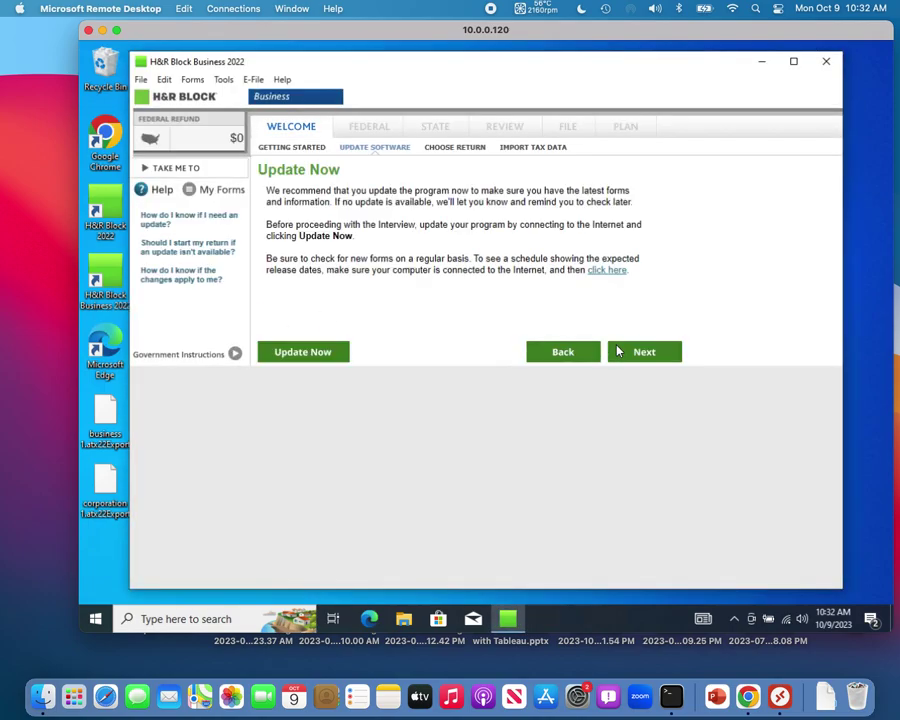
pyautogui.click(646, 355)
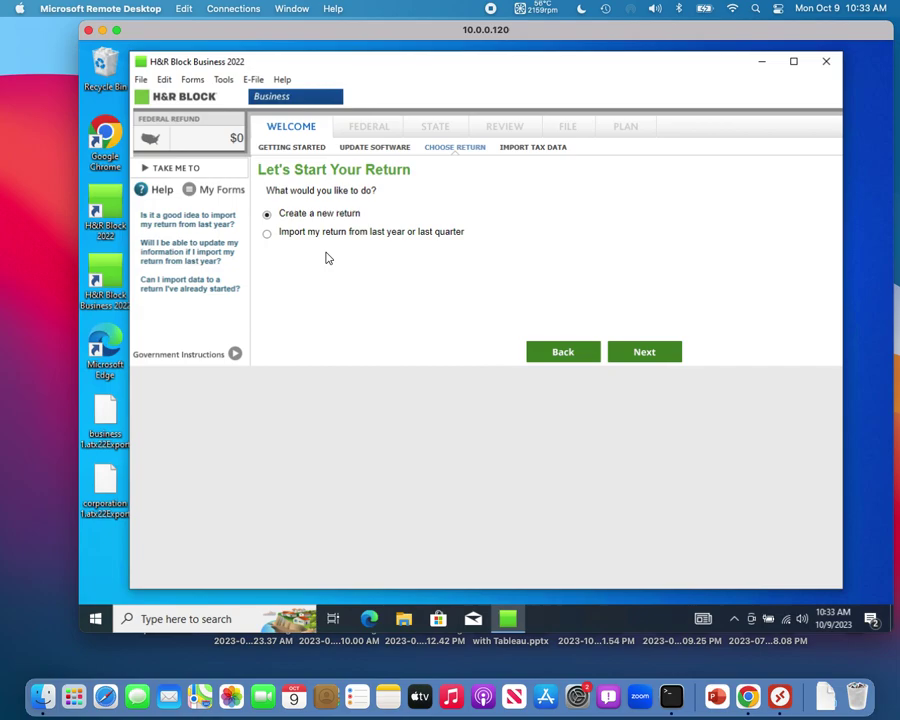
# Restore business 1 from 'business 1.atx22Export' on the Desktop and open it
pyautogui.click(142, 80)
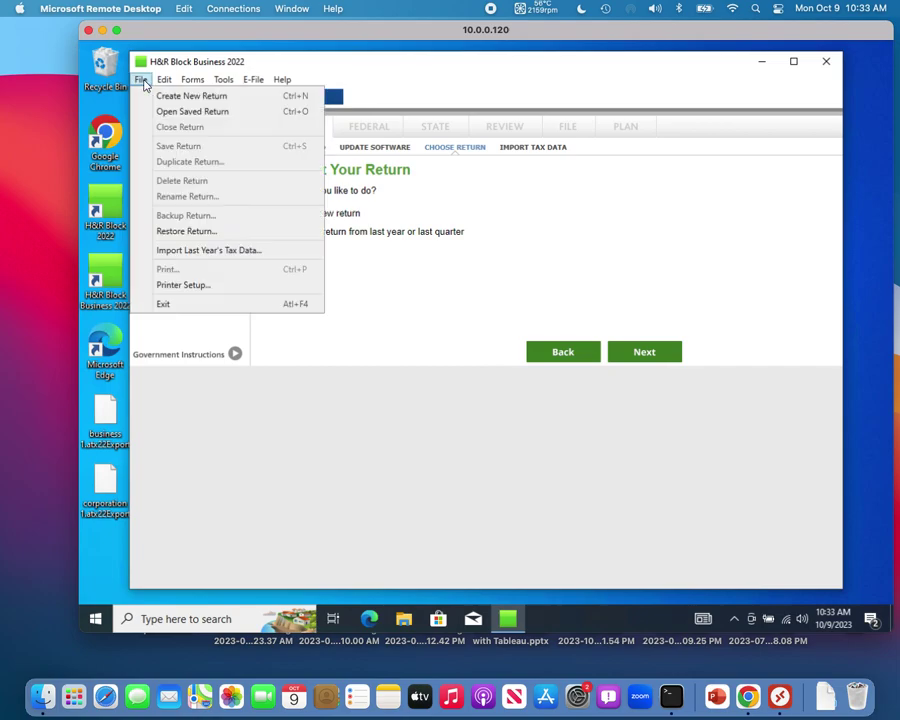
pyautogui.click(177, 231)
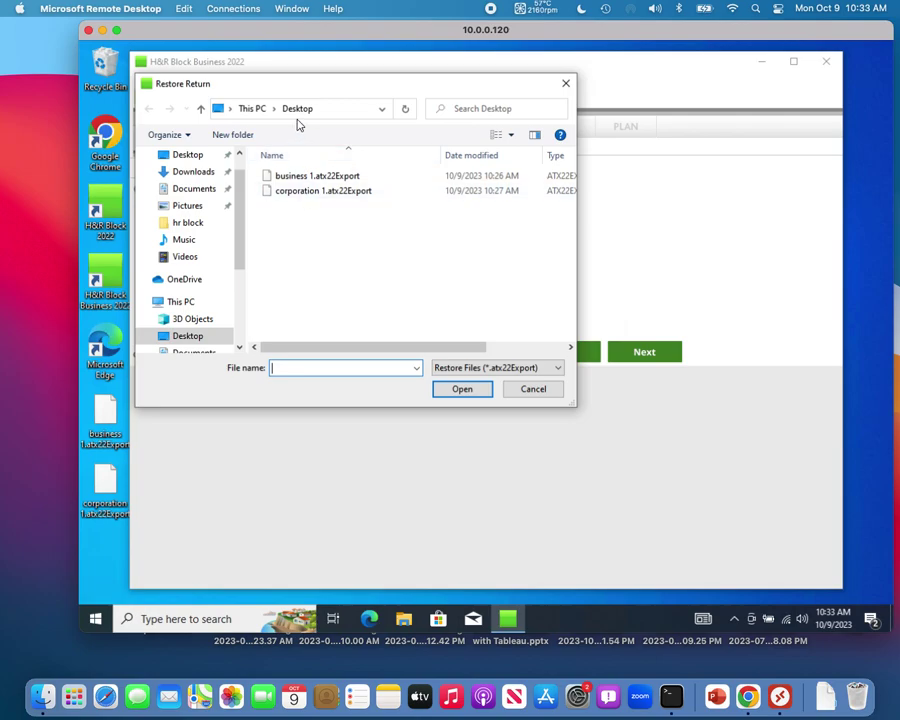
pyautogui.click(305, 176)
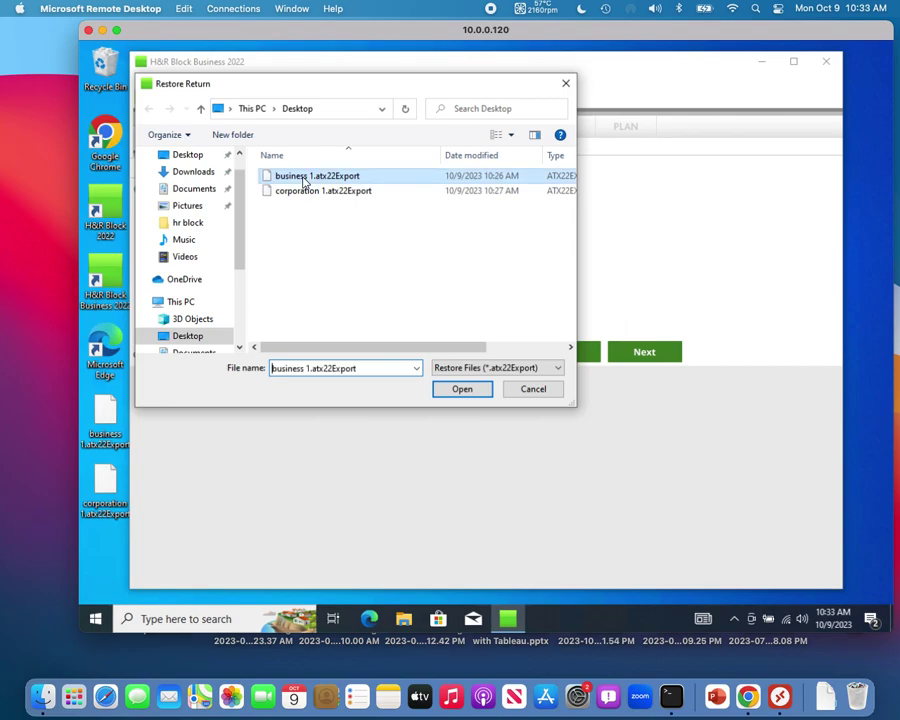
pyautogui.click(460, 389)
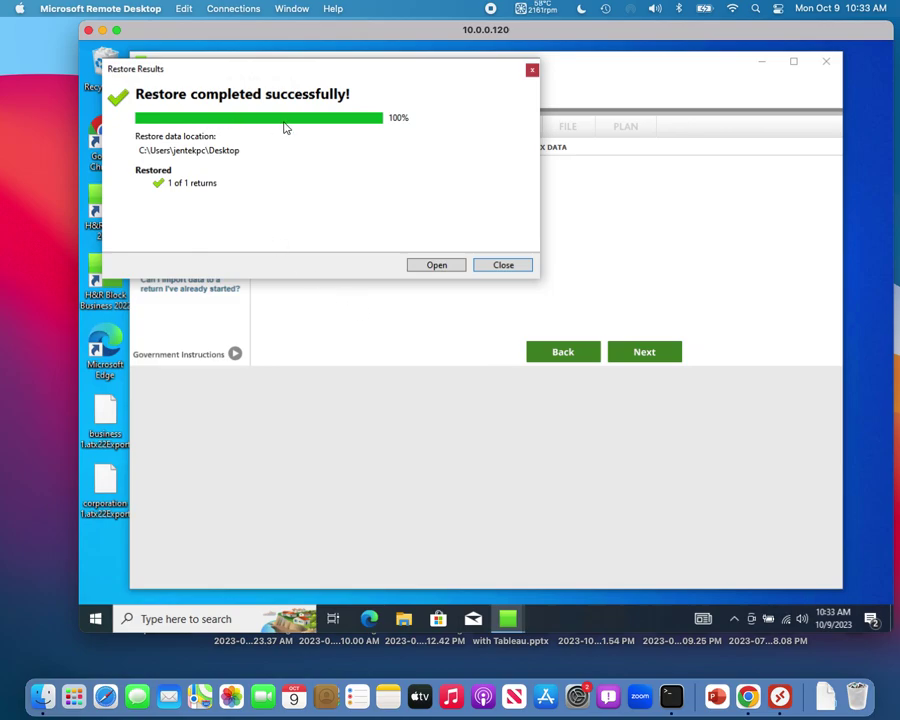
pyautogui.click(428, 264)
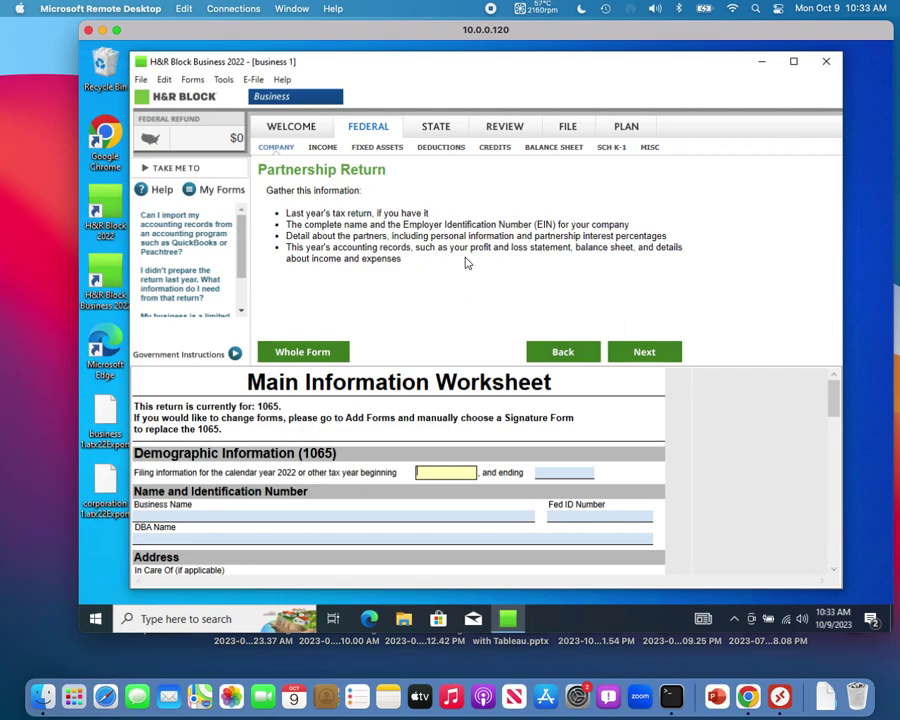
# Save and close the restored business 1 return
pyautogui.click(141, 80)
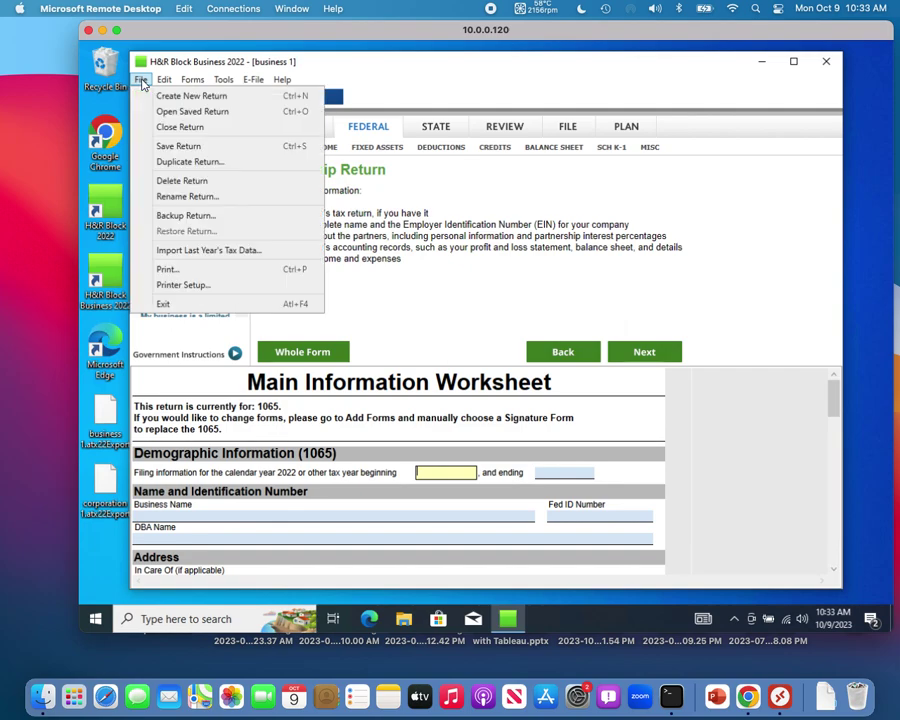
pyautogui.click(160, 147)
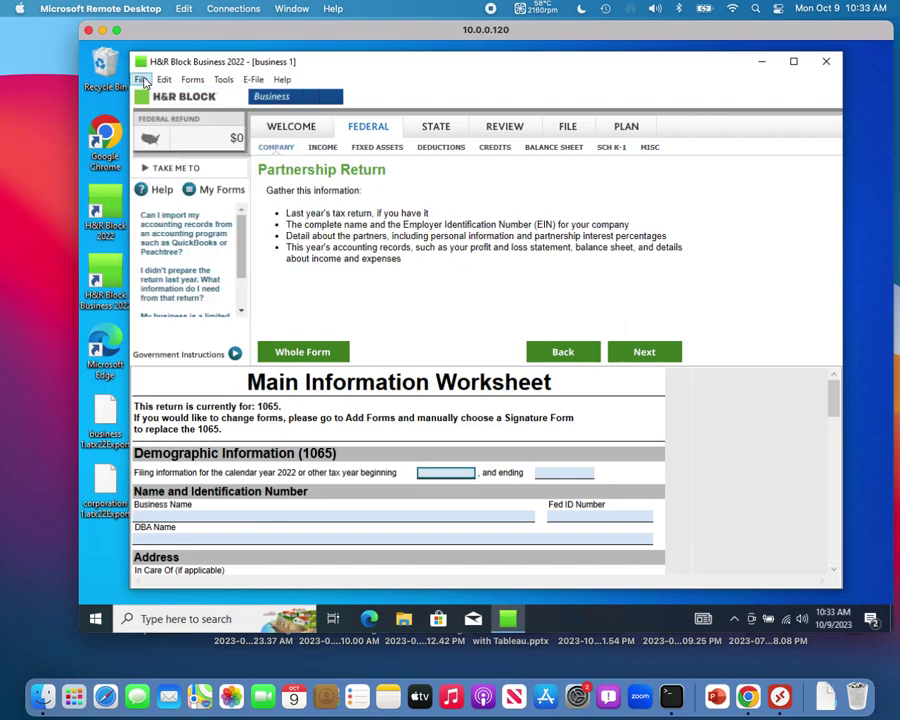
pyautogui.click(141, 80)
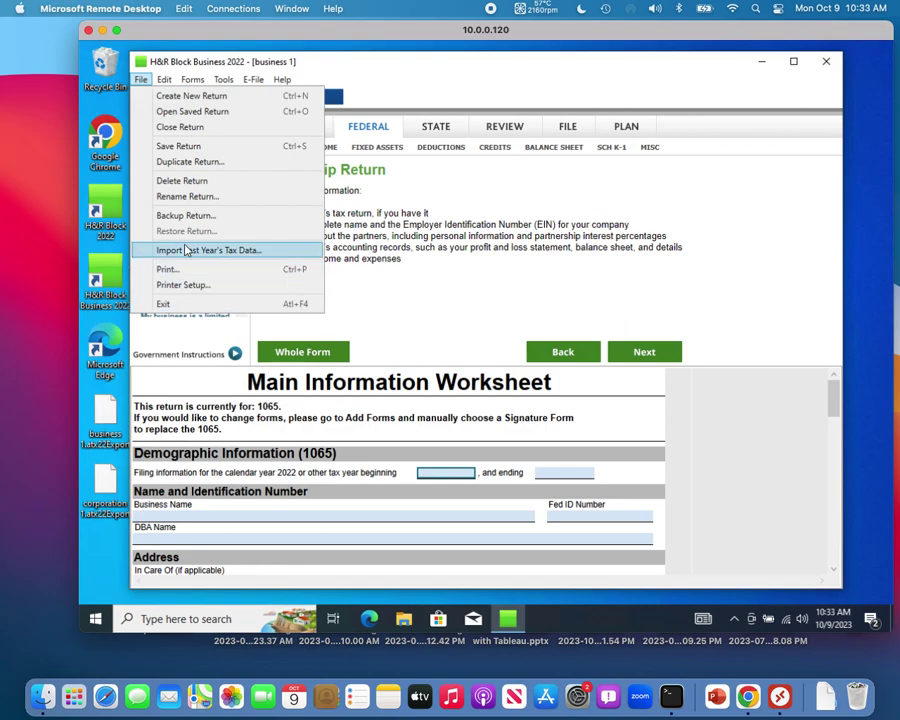
pyautogui.click(185, 122)
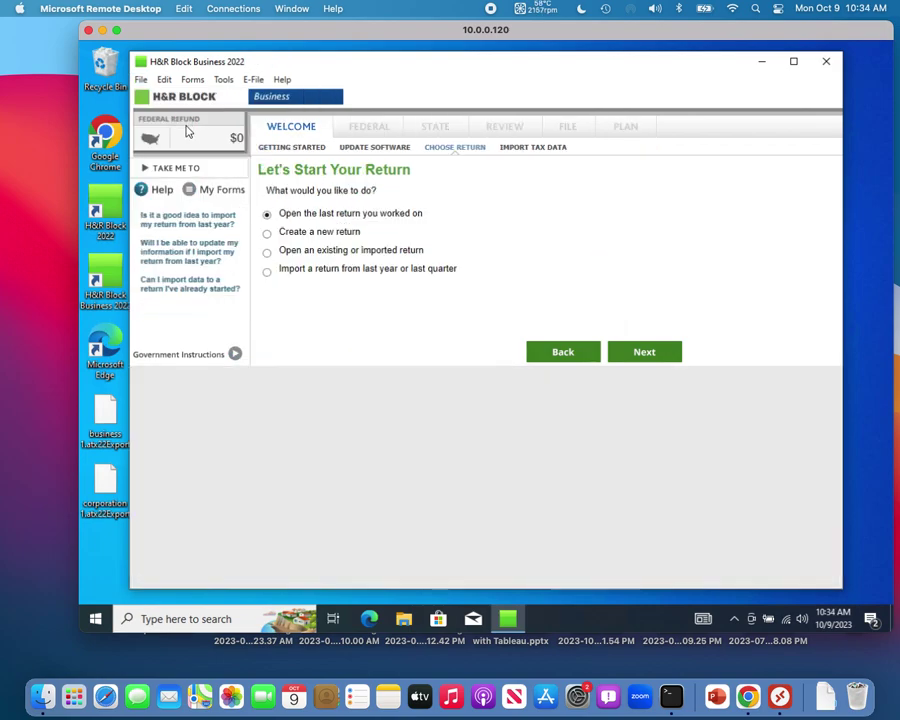
# Show the Select a Return to Open list, with business 1 (1065) as the only return
pyautogui.click(267, 252)
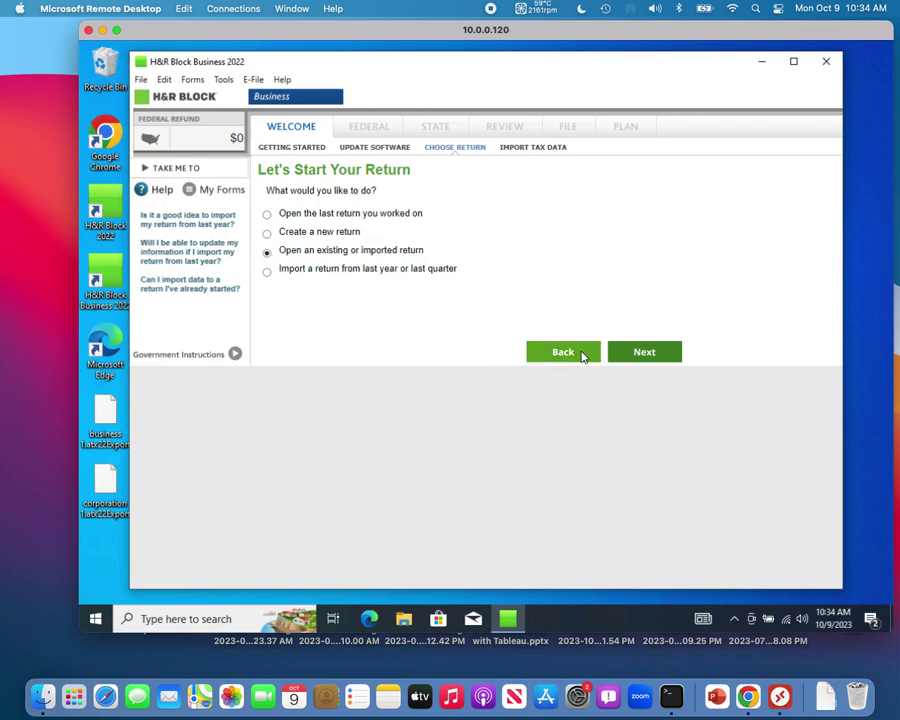
pyautogui.click(645, 353)
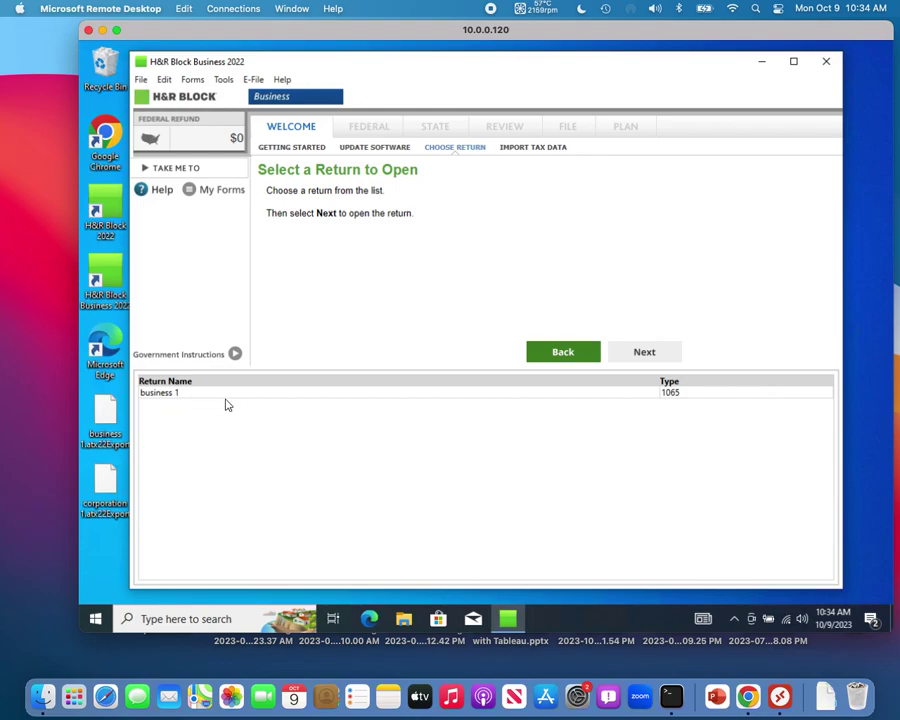
pyautogui.click(142, 80)
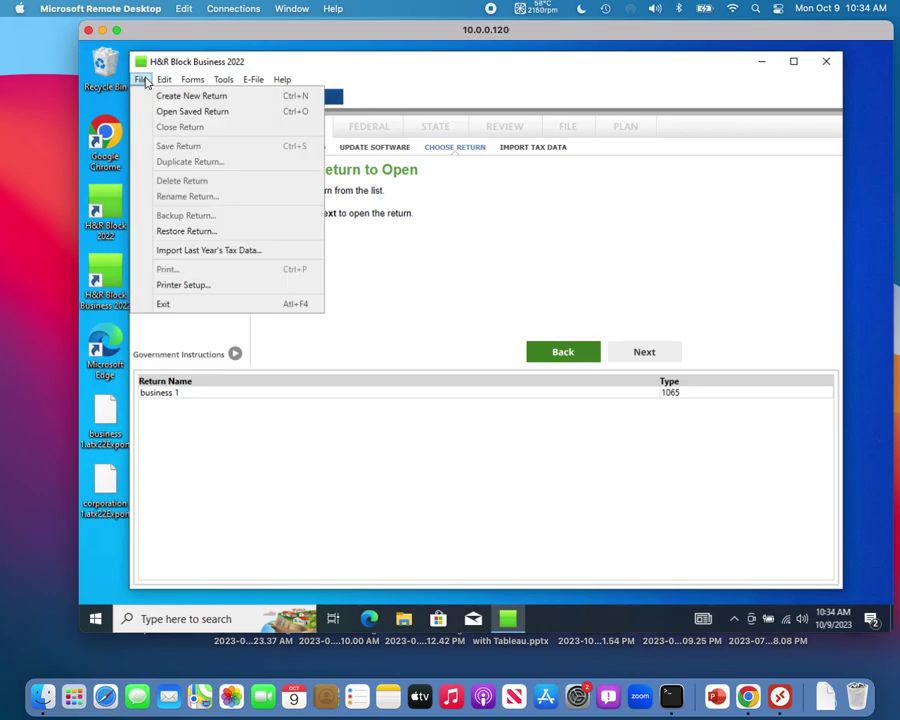
# Restore corporation 1 from 'corporation 1.atx22Export' on the Desktop and open it
pyautogui.click(203, 232)
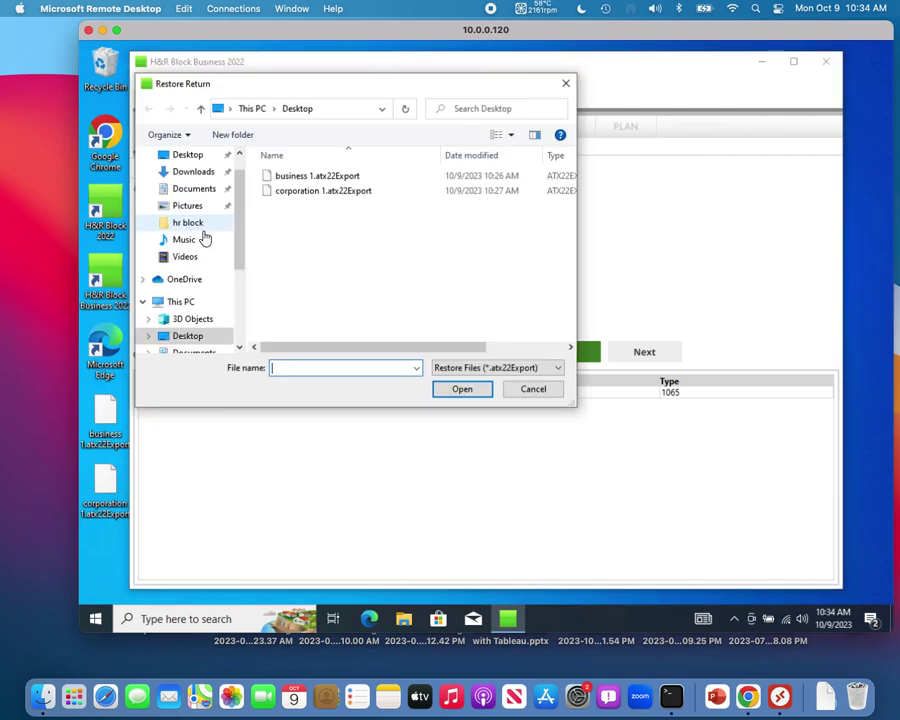
pyautogui.click(332, 191)
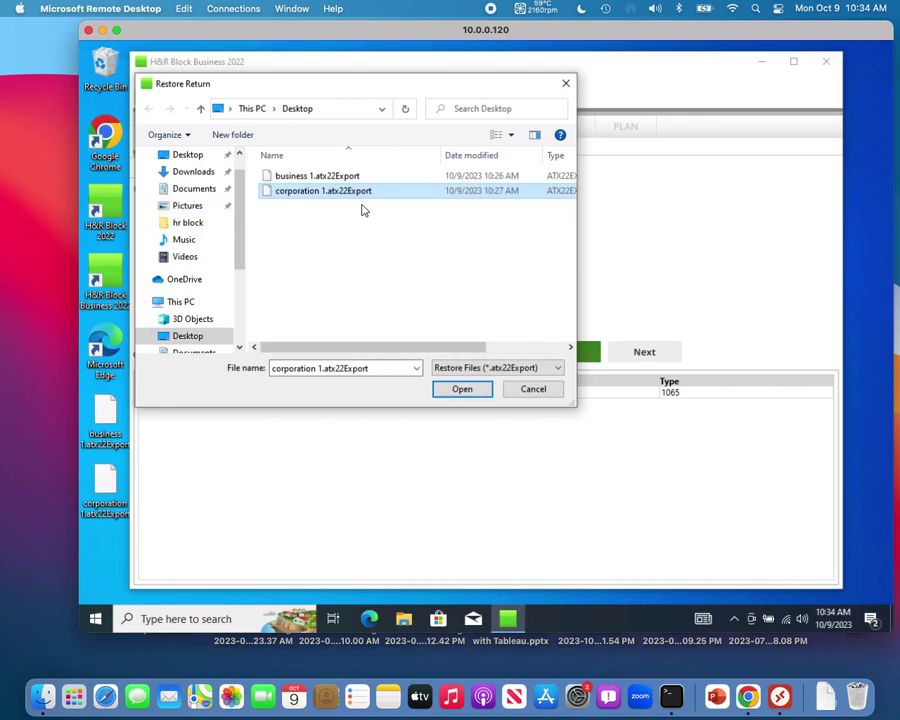
pyautogui.click(474, 391)
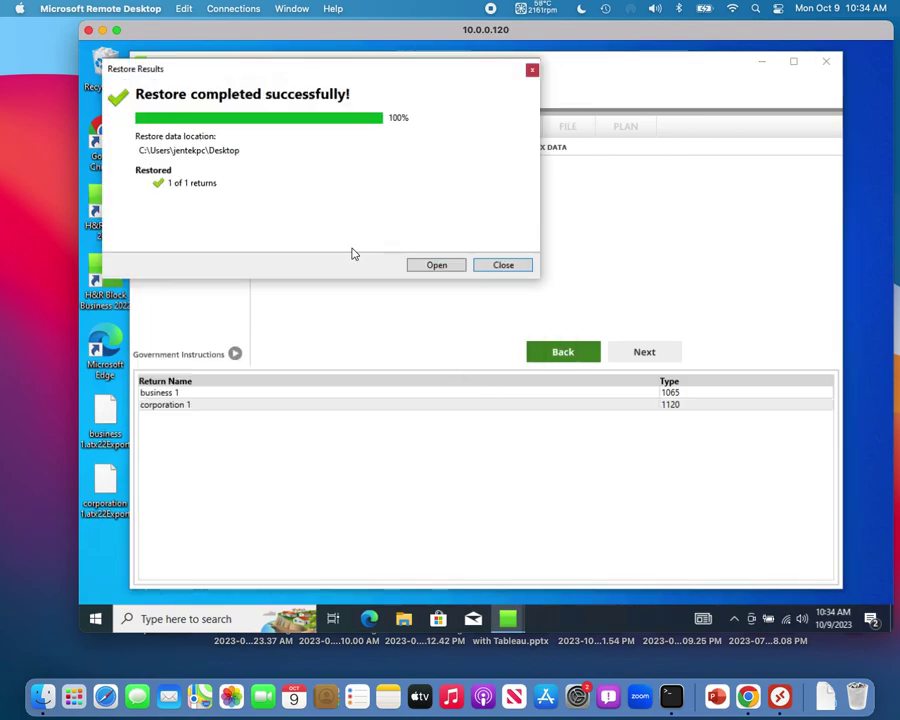
pyautogui.click(437, 265)
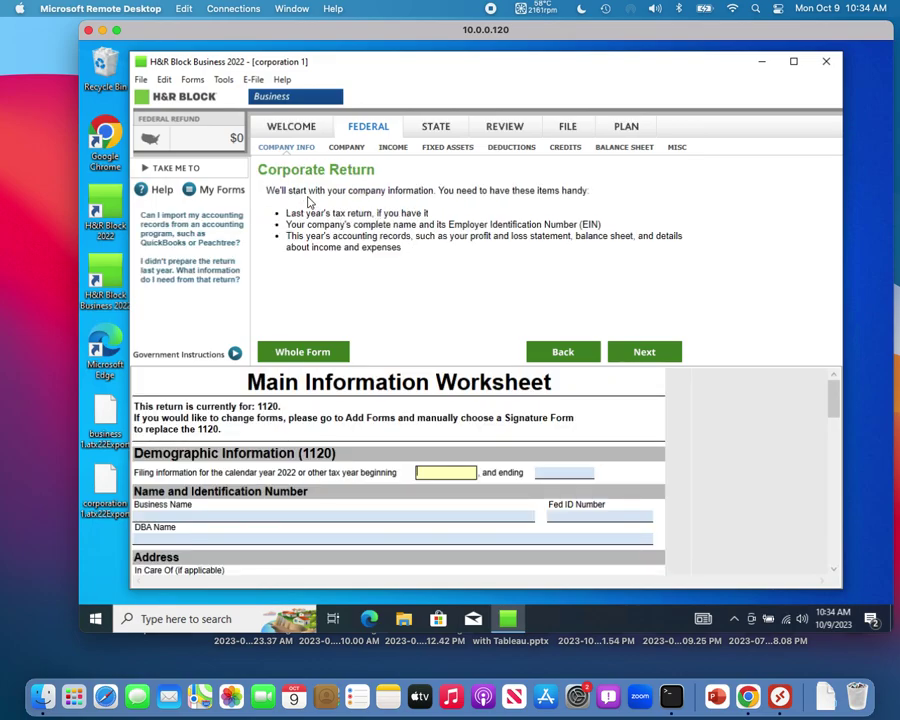
# Exit H&R Block Business 2022
pyautogui.click(141, 79)
pyautogui.click(125, 106)
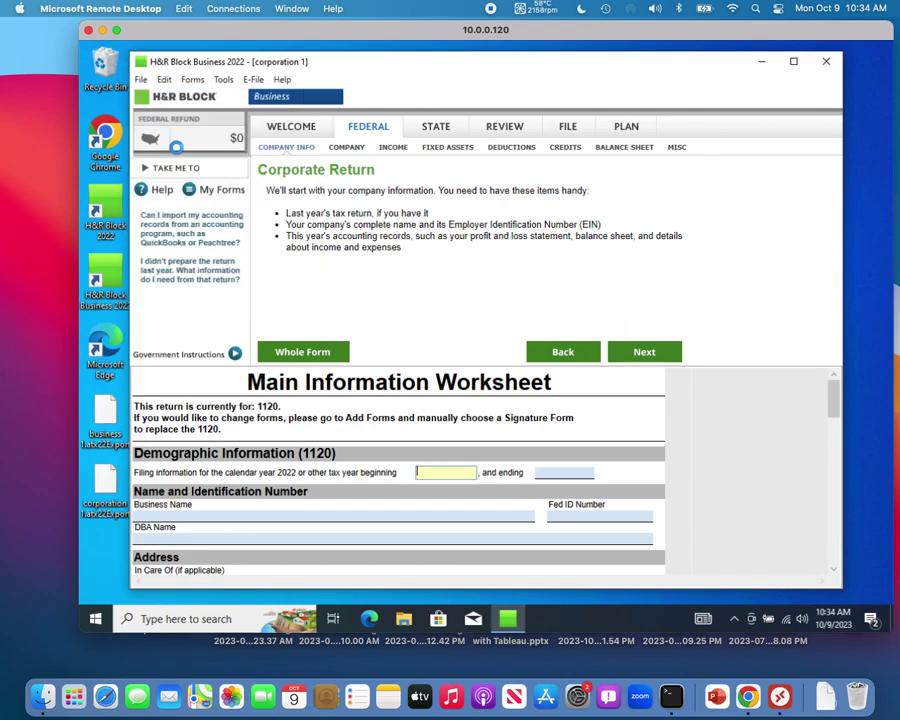
pyautogui.click(144, 80)
pyautogui.click(183, 308)
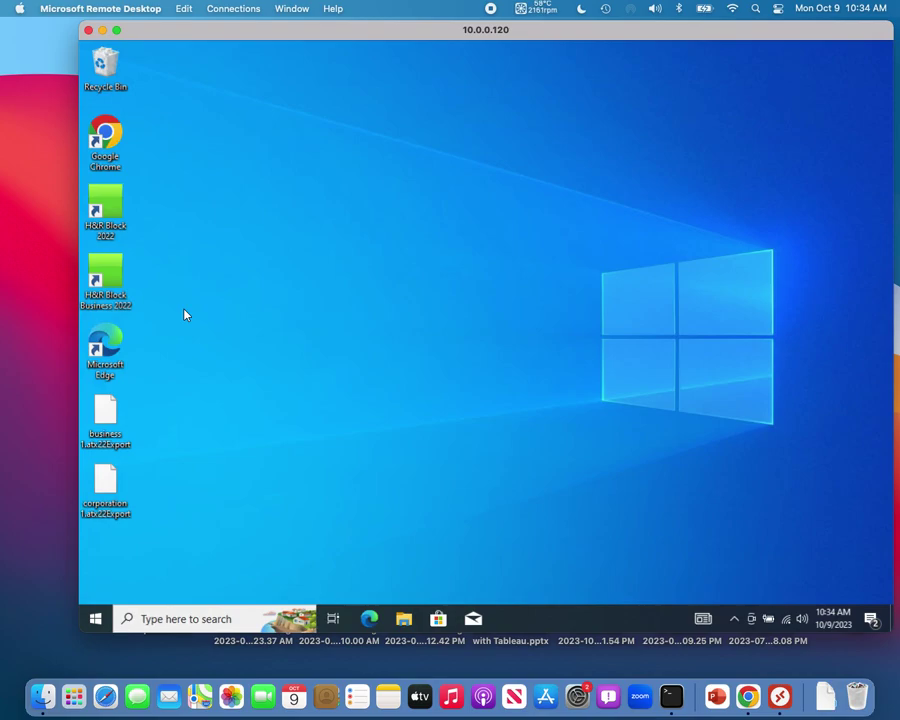
# Relaunch the program and list saved returns: business 1 (1065) and corporation 1 (1120)
pyautogui.doubleClick(116, 278)
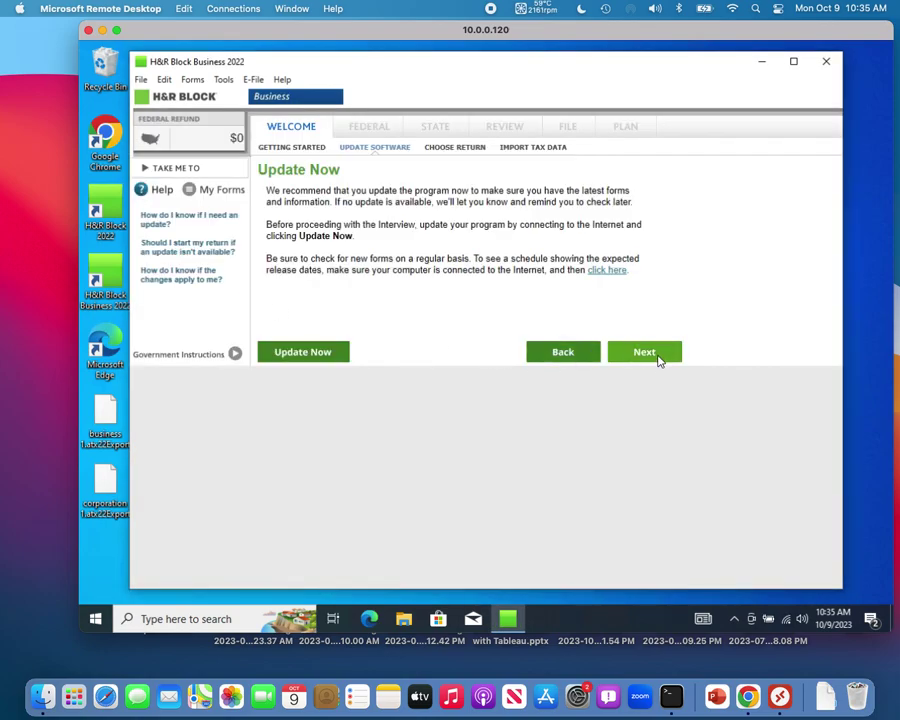
pyautogui.click(655, 355)
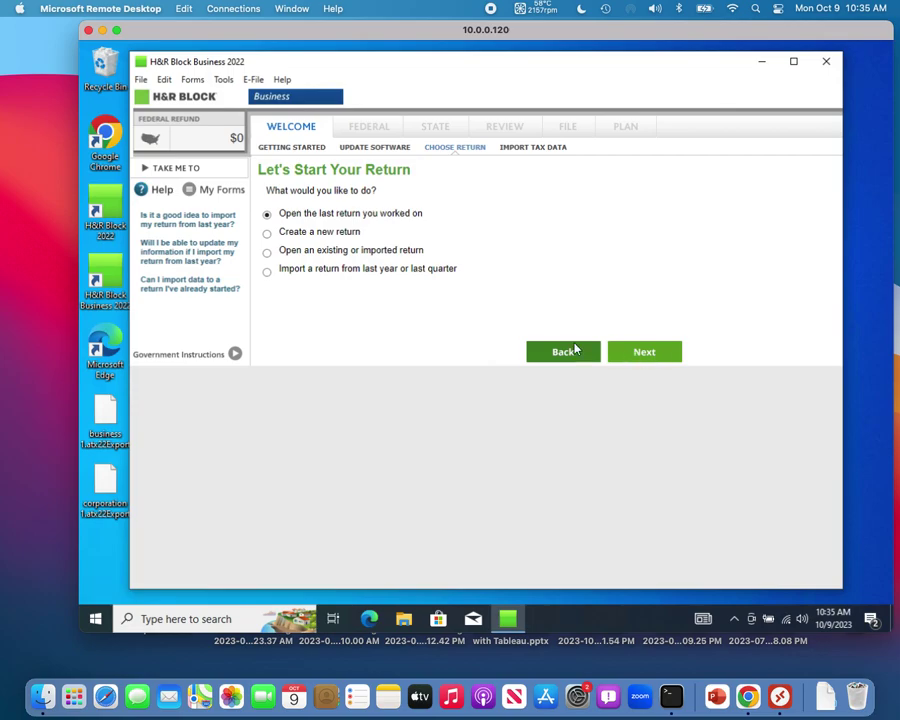
pyautogui.click(267, 251)
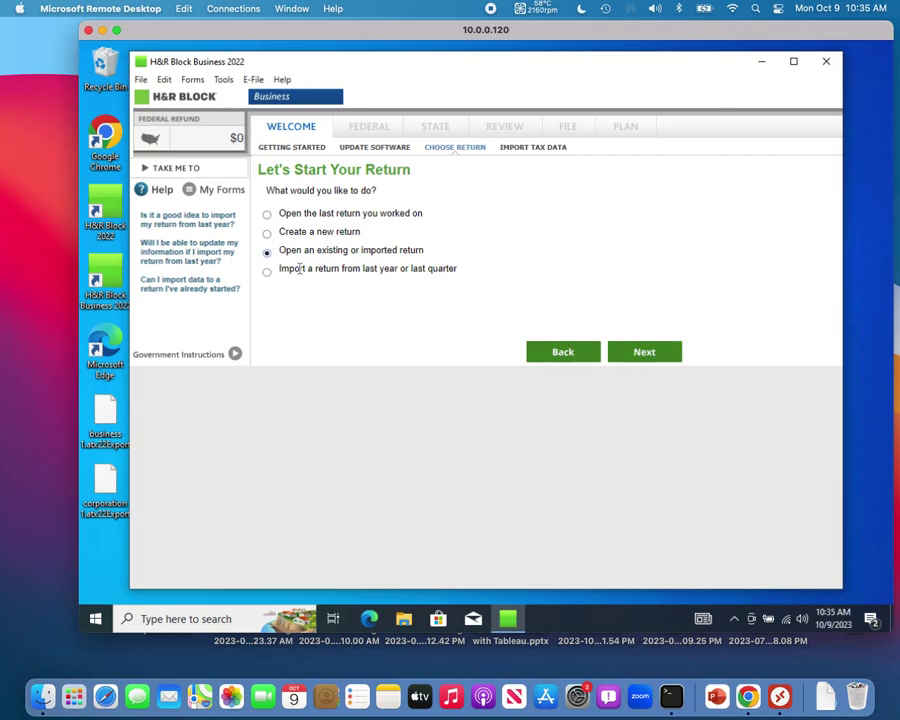
pyautogui.click(643, 355)
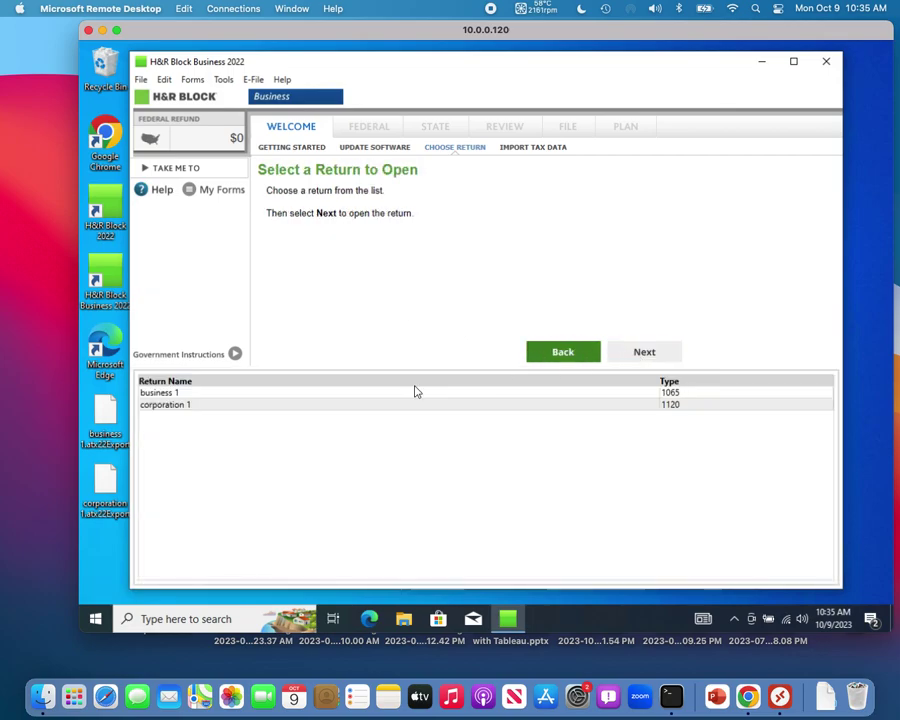